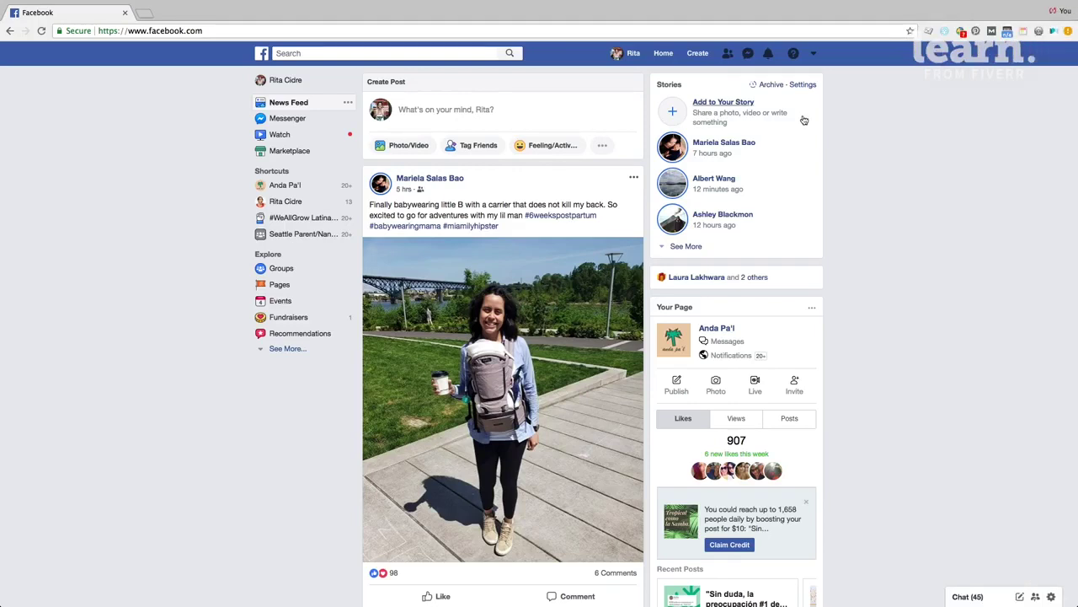
Open Audience Insights from the Facebook home page and start a new audience based on Everyone on Facebook.
click(813, 53)
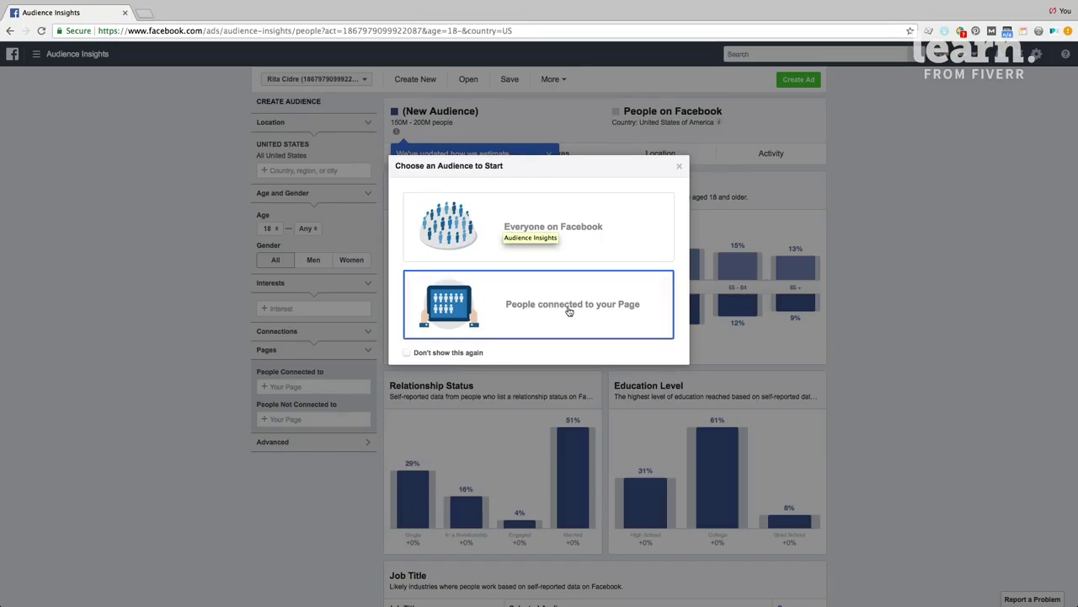
click(572, 224)
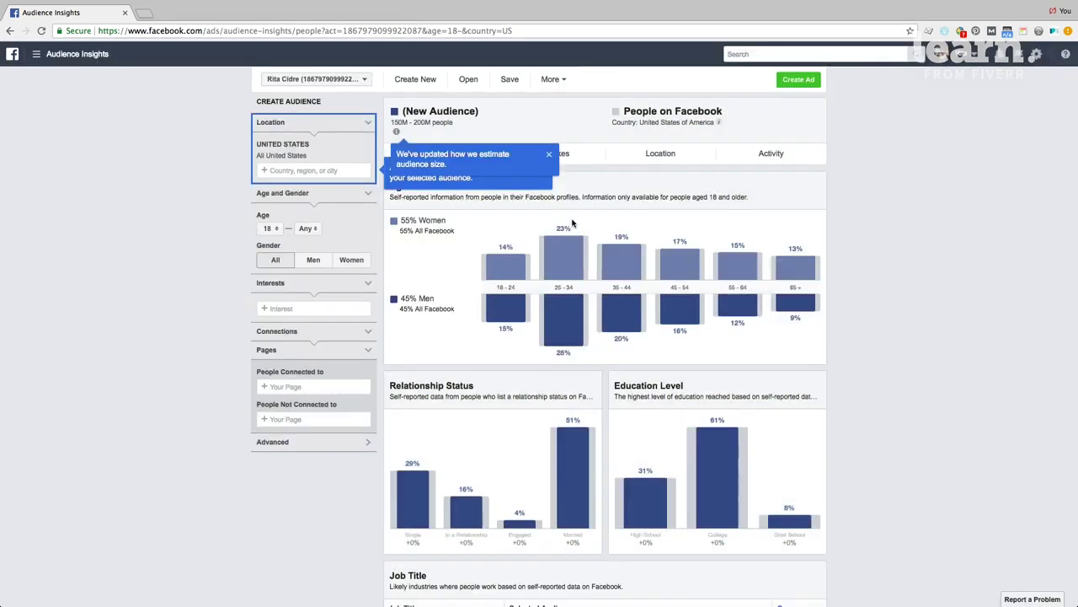
click(548, 155)
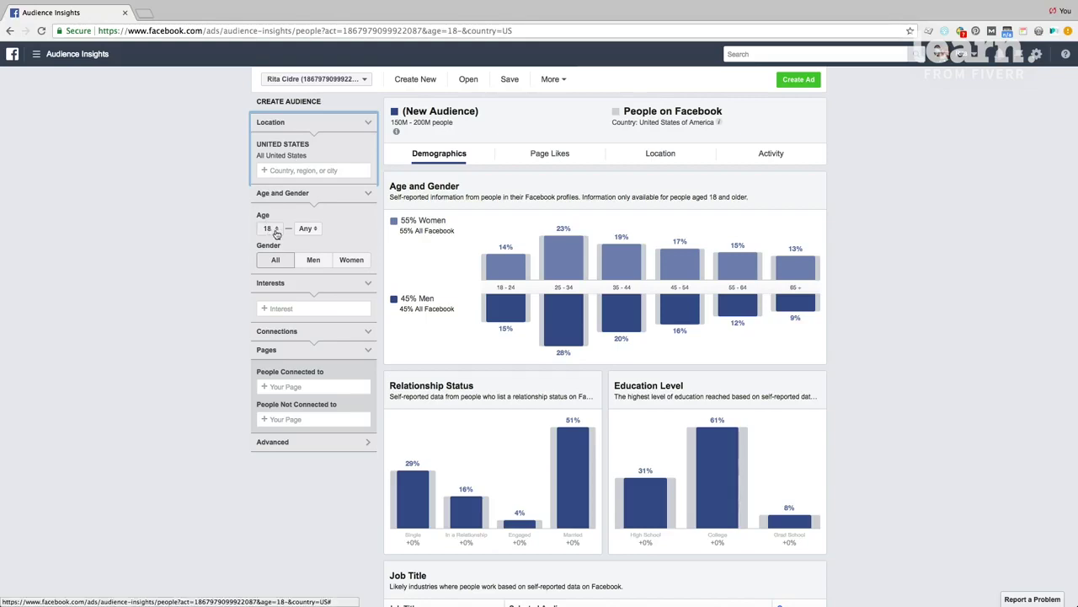
Set the audience's maximum age to 24 and add Starbucks as an interest.
click(308, 229)
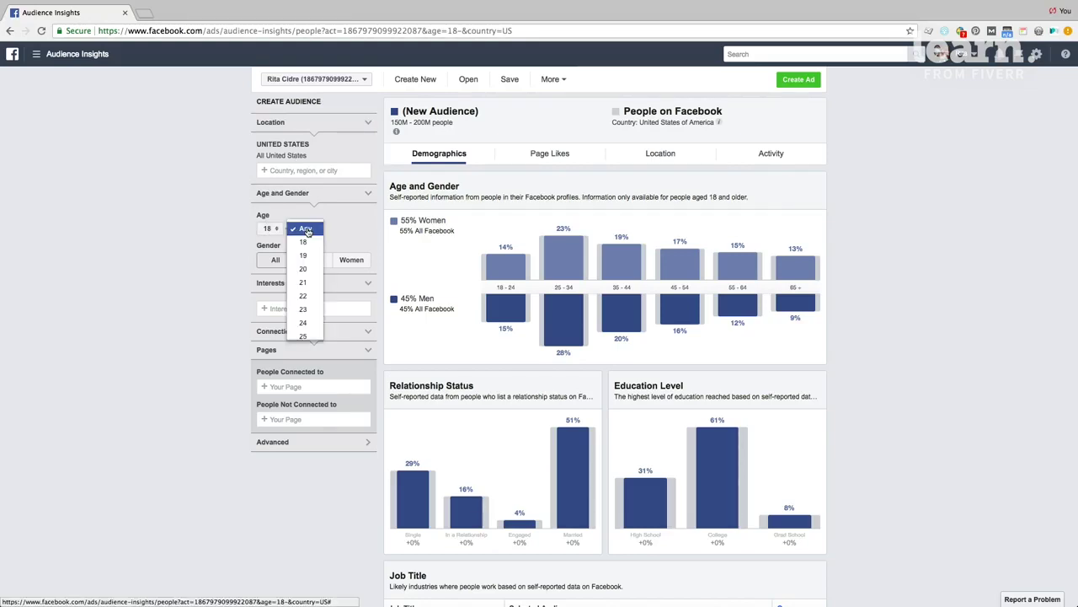
click(305, 323)
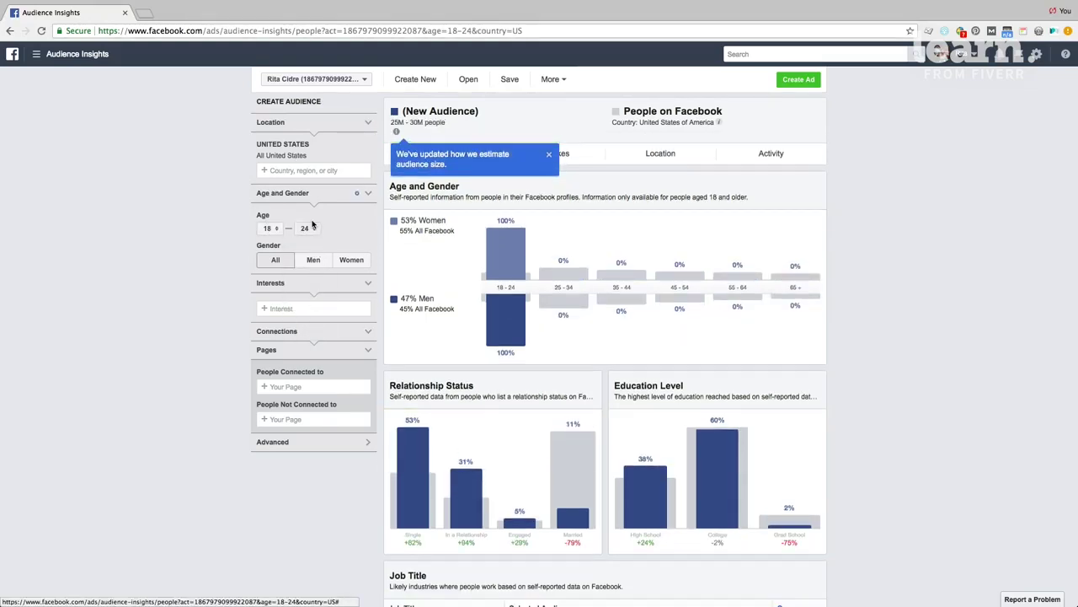
click(278, 308)
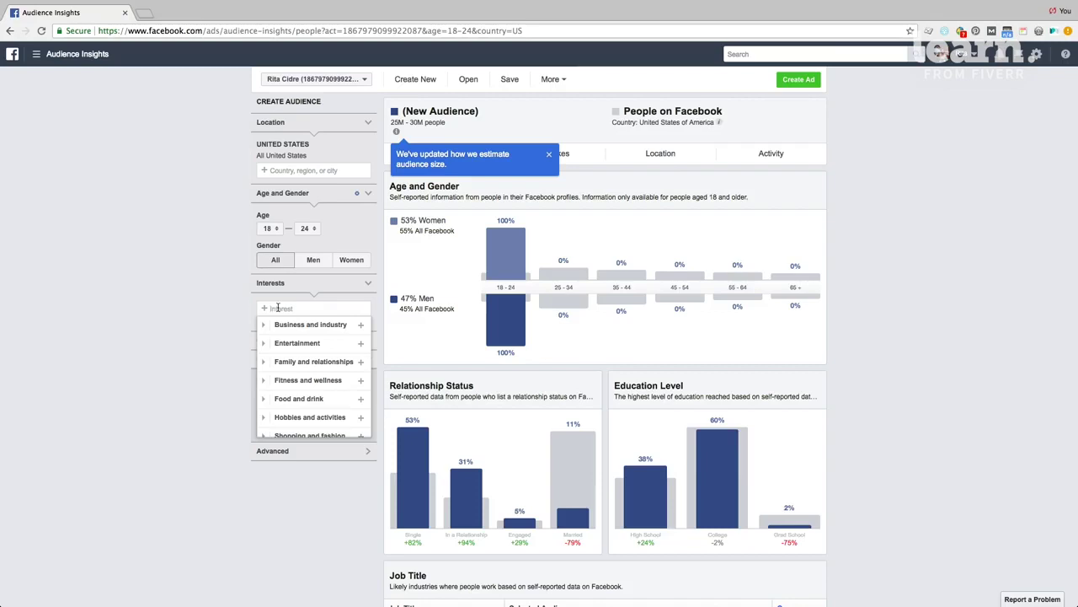
text(starbuck)
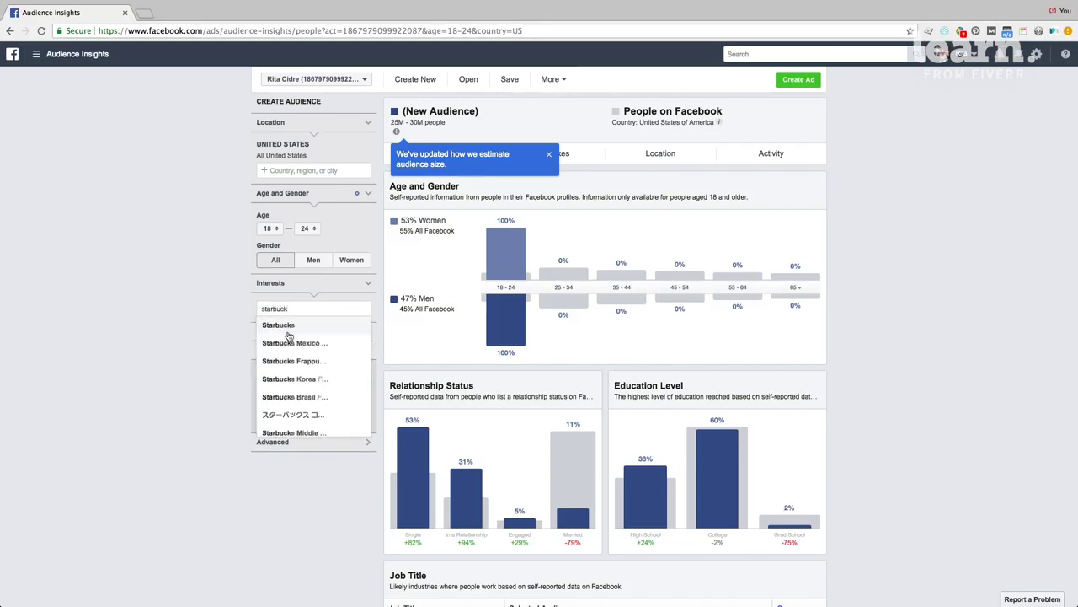
click(287, 330)
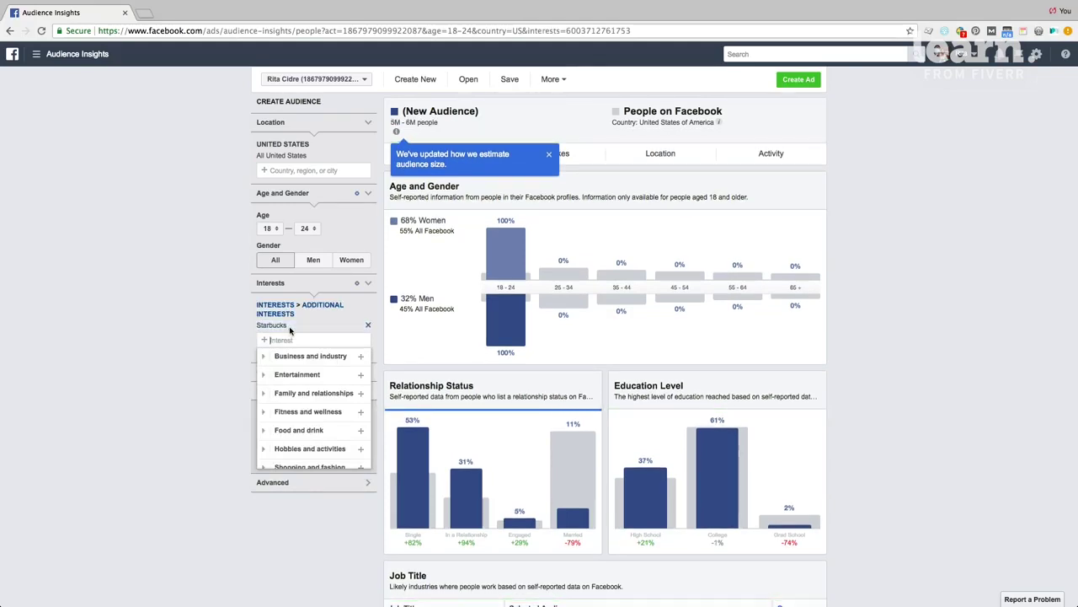
click(195, 369)
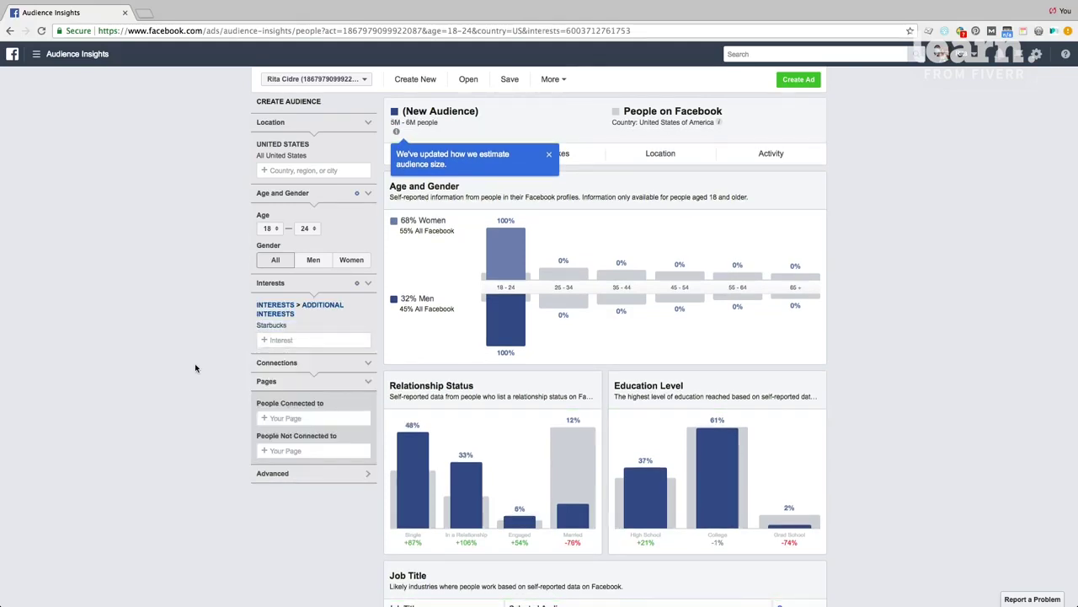
Restrict the audience to the High School education level in the advanced filters.
click(297, 475)
scroll(297, 478, down, 3)
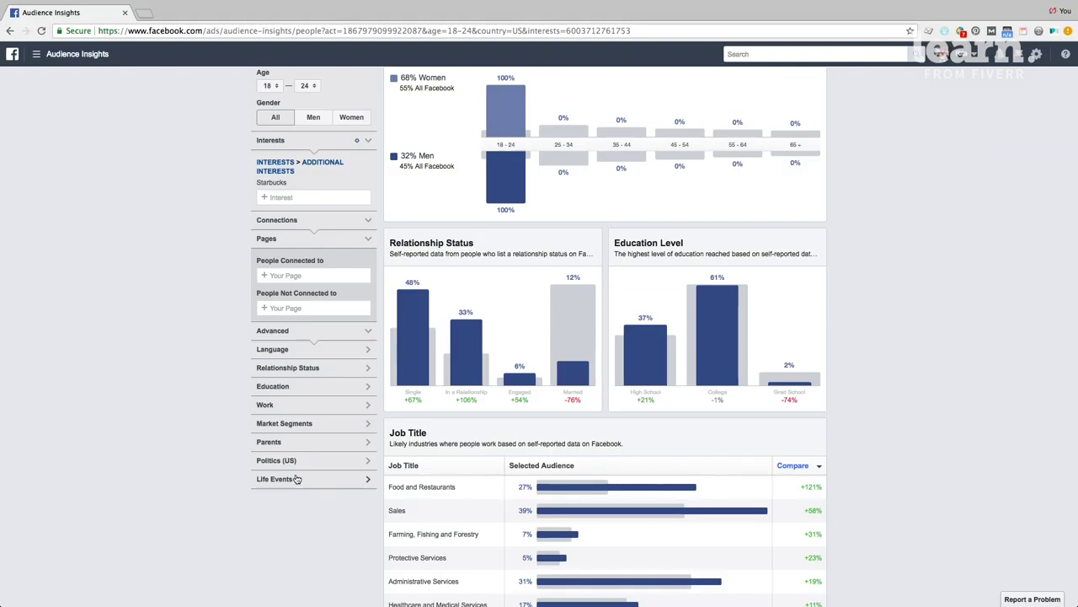
click(296, 391)
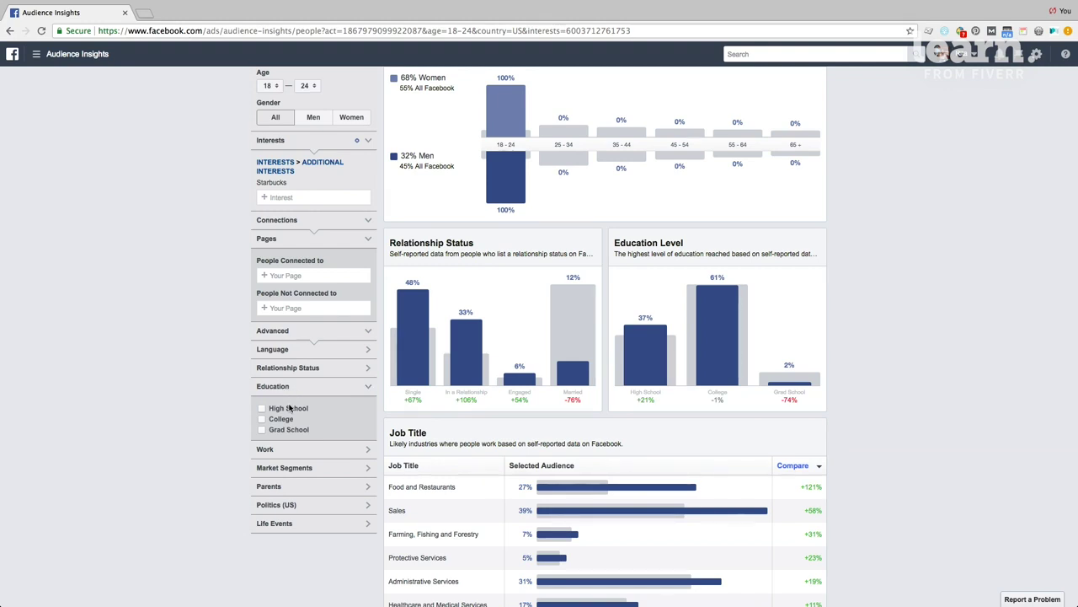
click(262, 410)
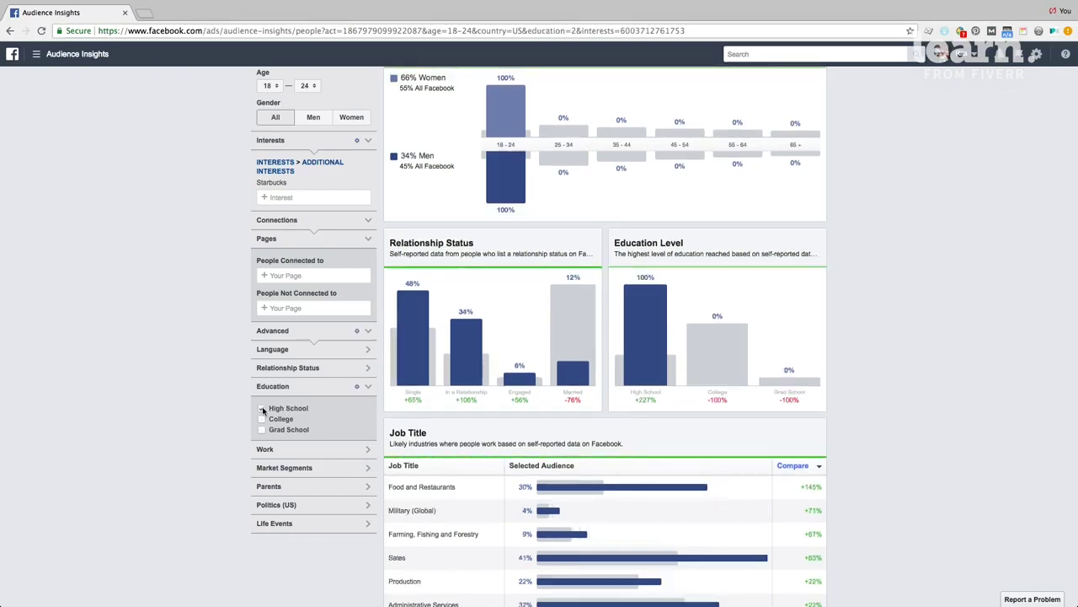
click(369, 388)
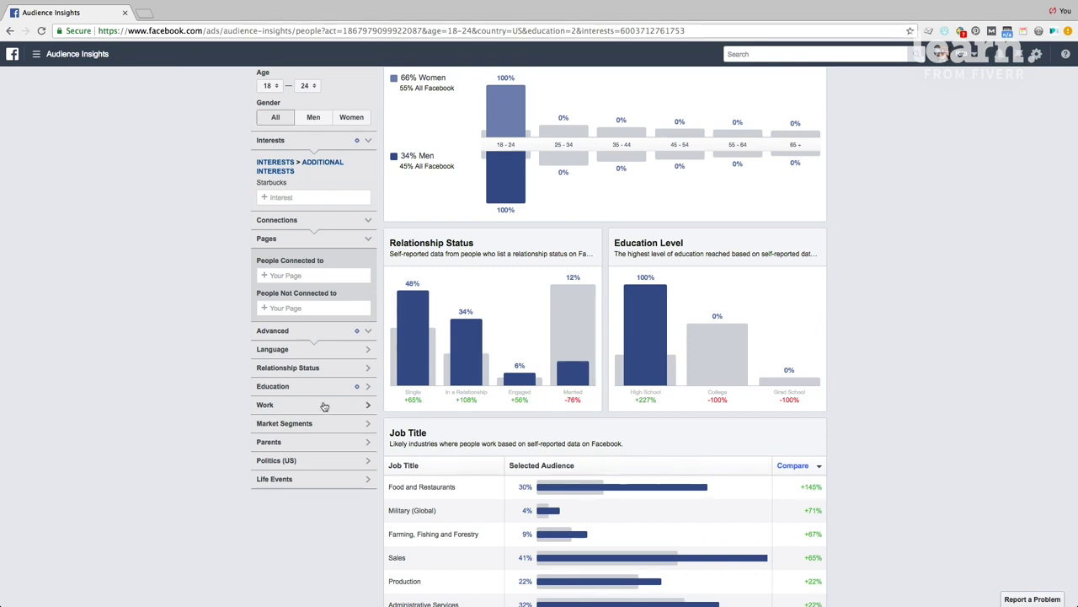
Review the audience's demographics, including age and gender, relationship status, education level and job titles.
scroll(329, 402, up, 4)
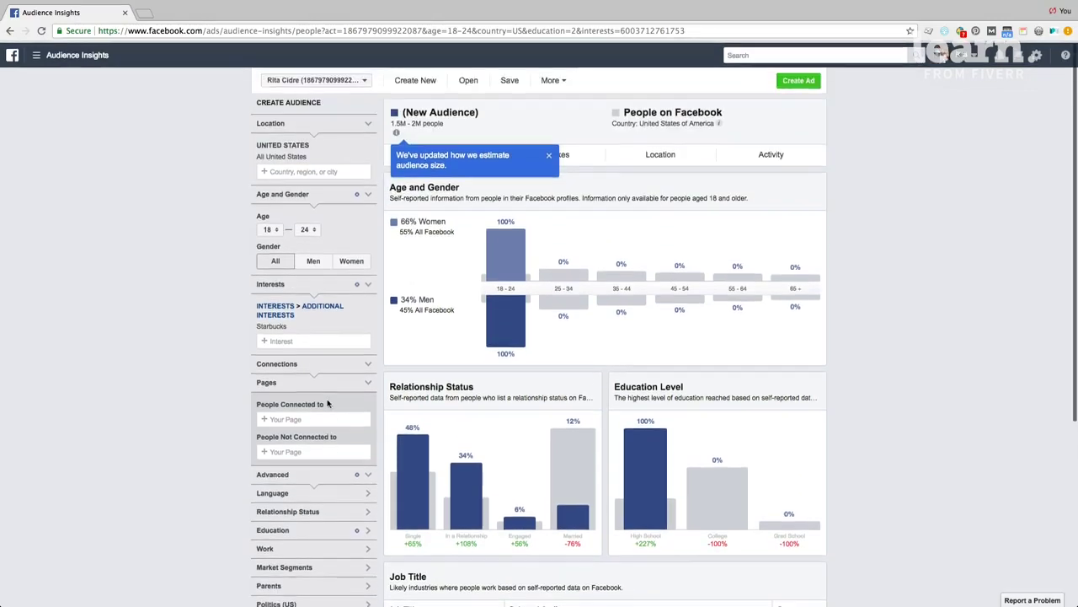
click(548, 155)
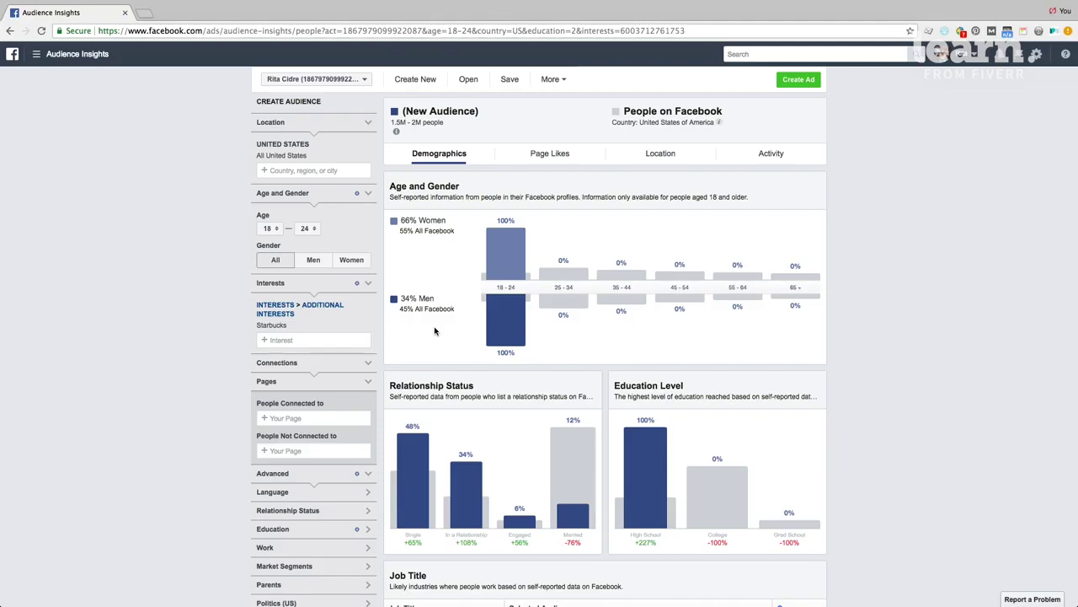
scroll(435, 331, down, 3)
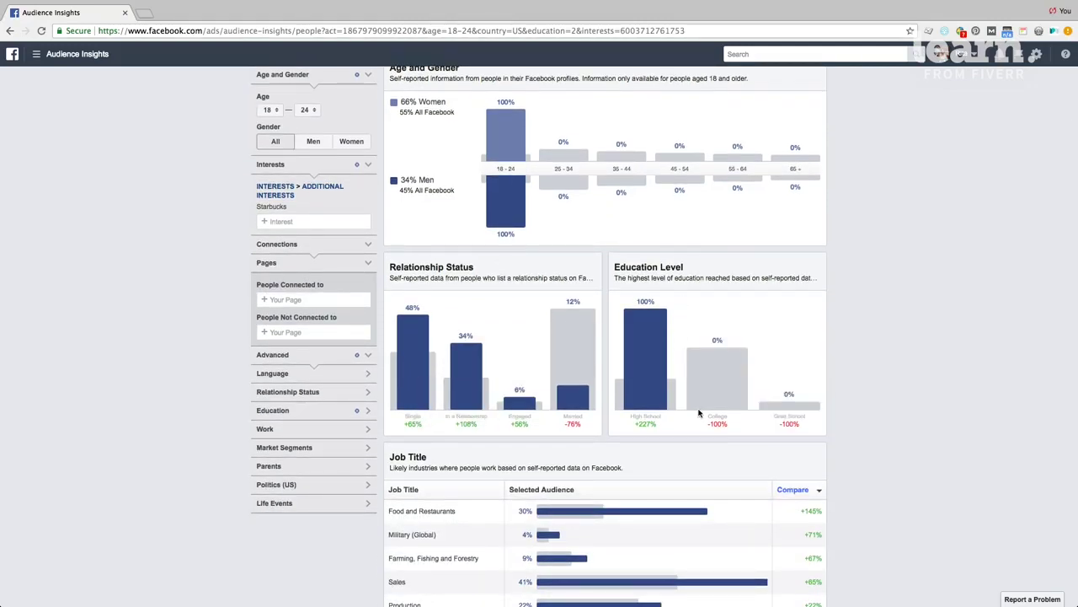
scroll(698, 412, down, 4)
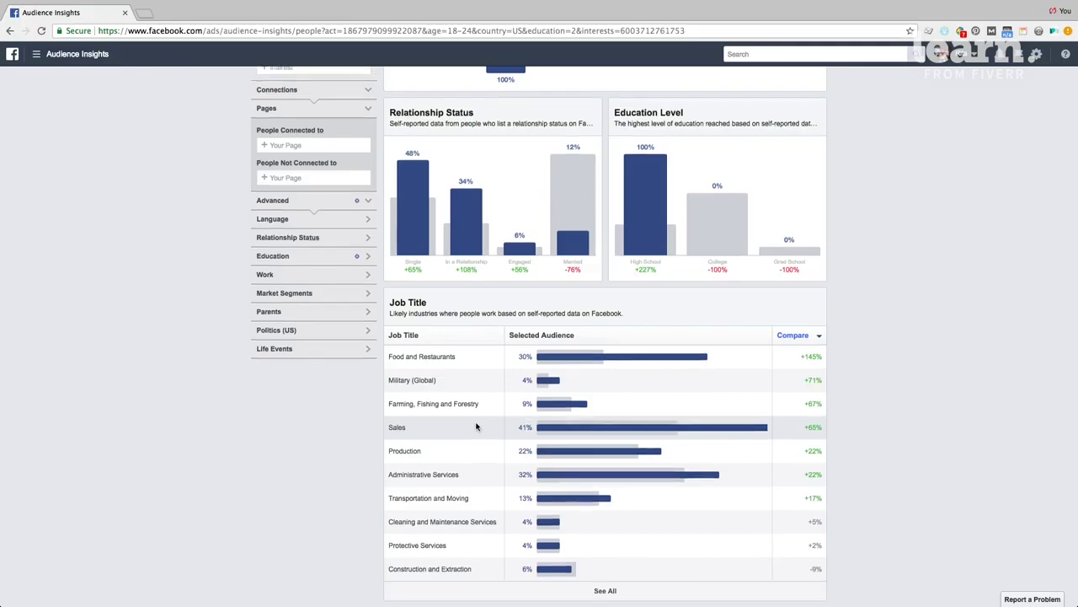
scroll(476, 427, up, 3)
scroll(476, 427, up, 1)
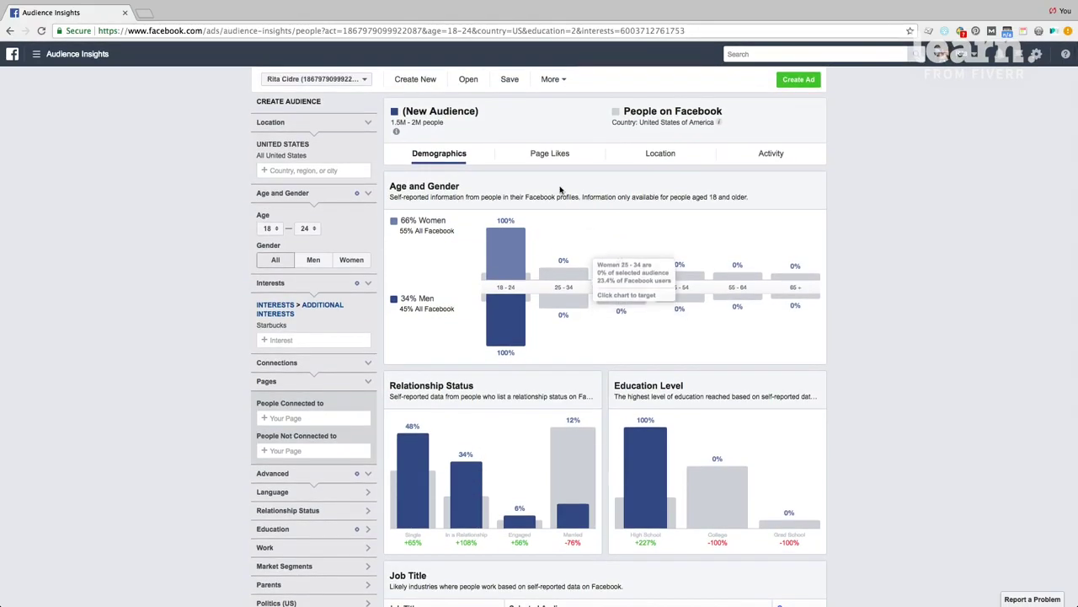
Examine the audience's top categories and the most relevant pages in the Page Likes data.
click(561, 155)
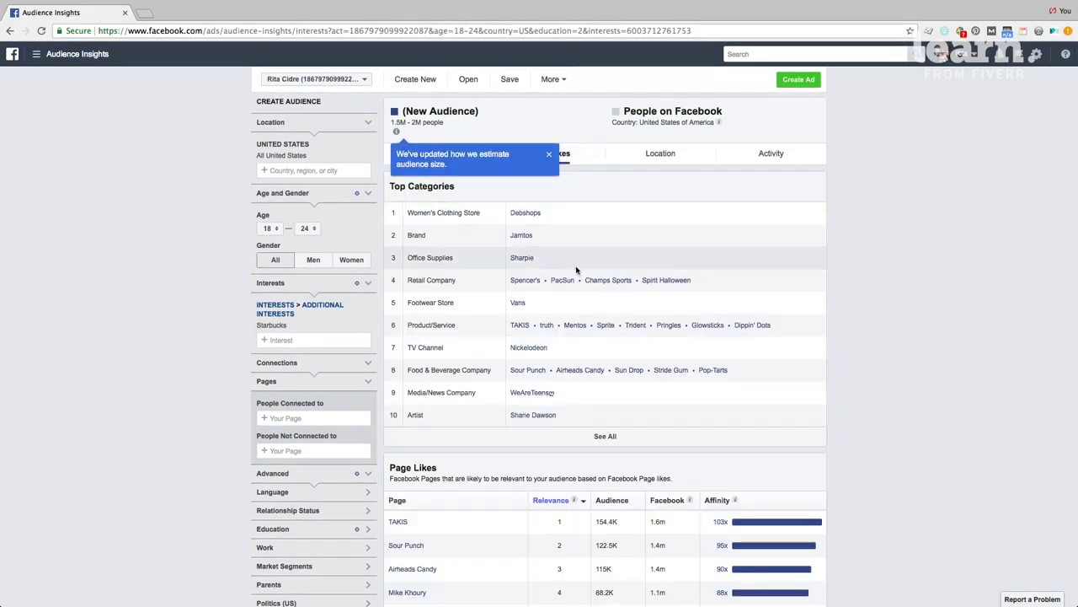
click(550, 157)
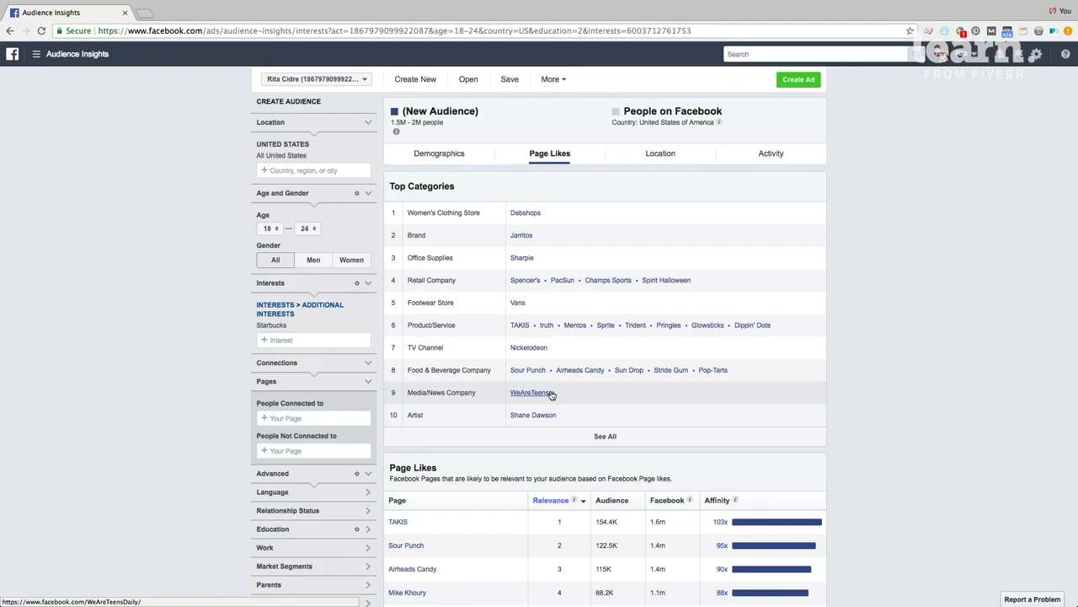
scroll(551, 394, down, 4)
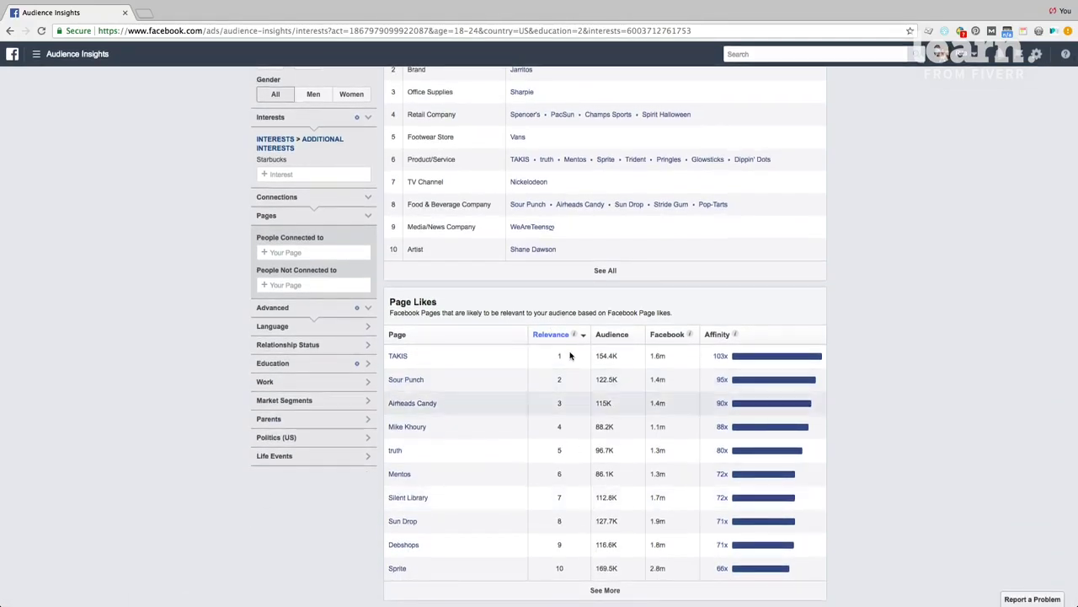
scroll(556, 292, up, 4)
scroll(556, 292, down, 4)
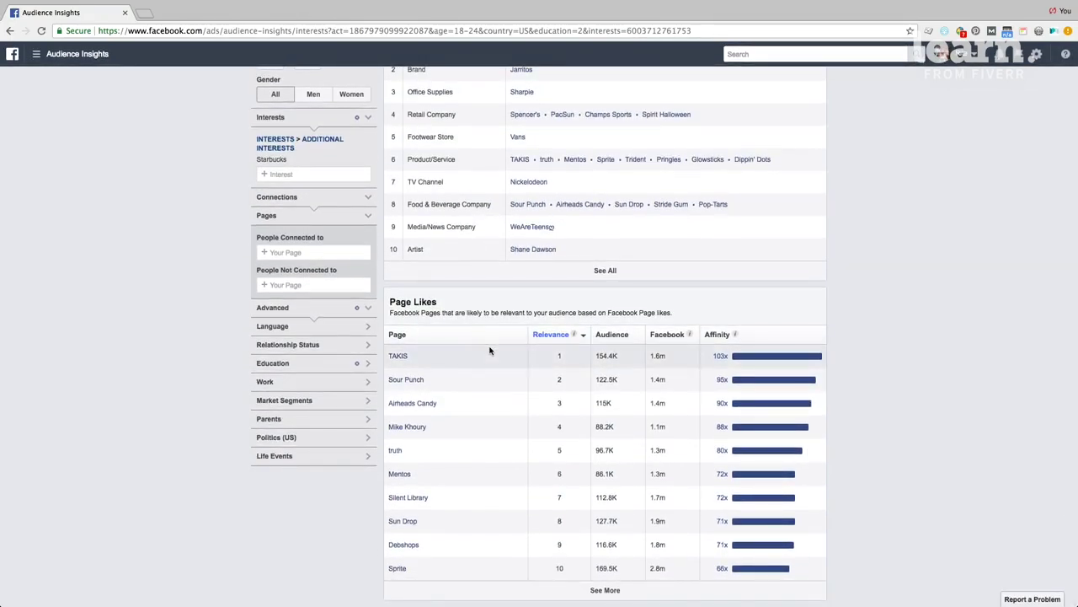
scroll(490, 356, up, 4)
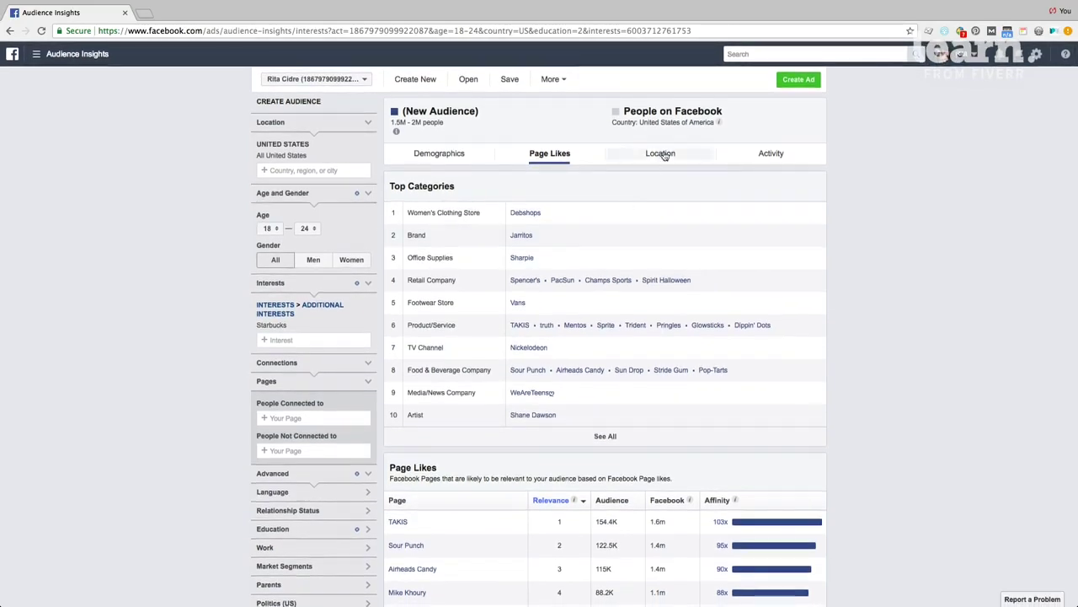
Review the audience's top cities, then its Facebook activity frequency and device usage.
click(677, 157)
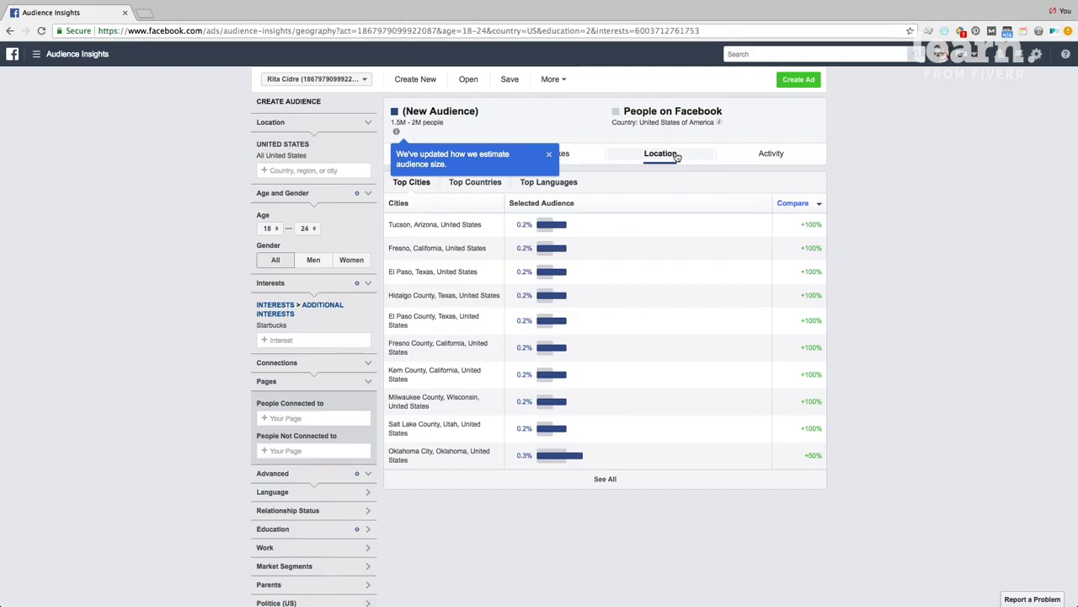
click(774, 154)
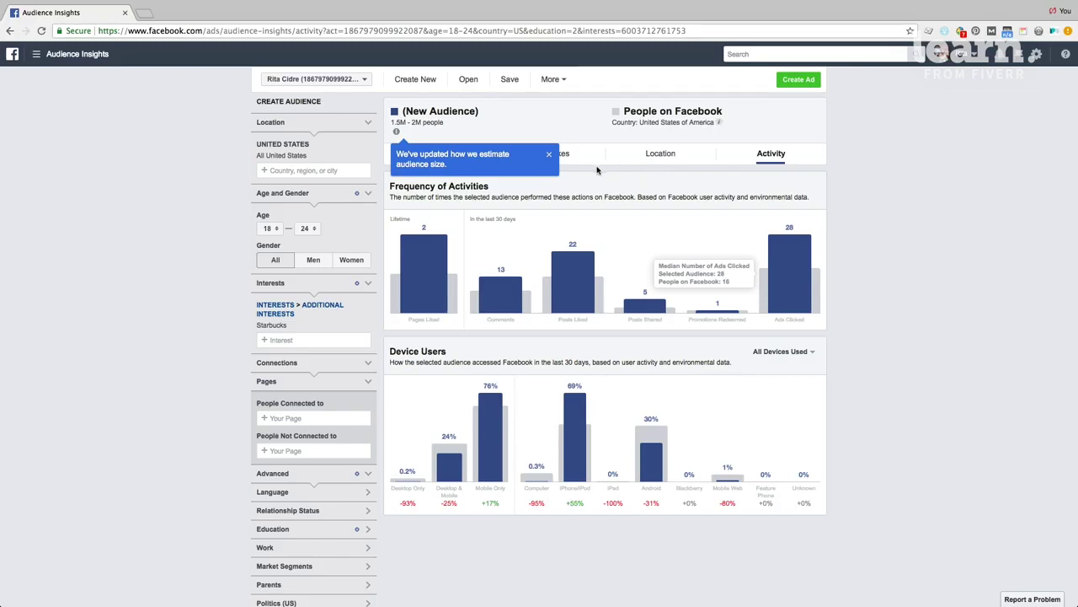
click(548, 157)
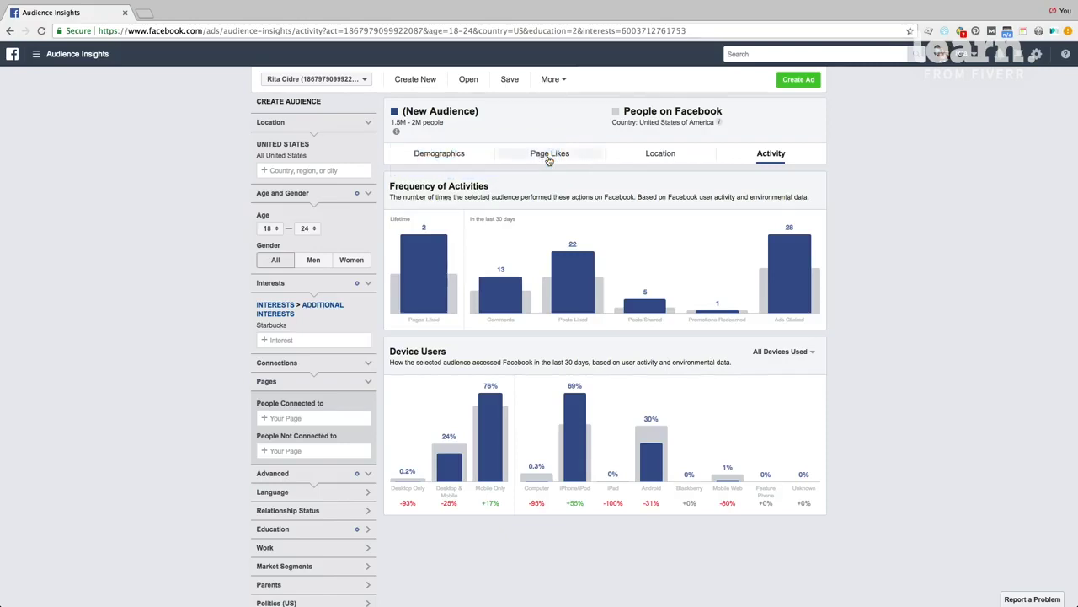
Return to the demographics data and replace the Starbucks interest with Kate Spade.
click(449, 154)
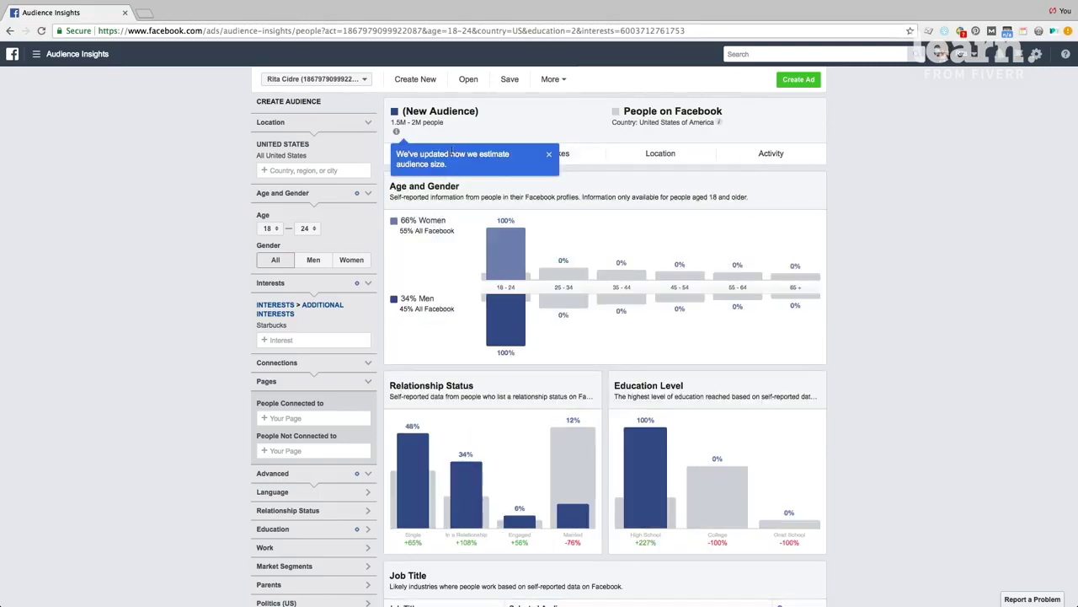
click(548, 155)
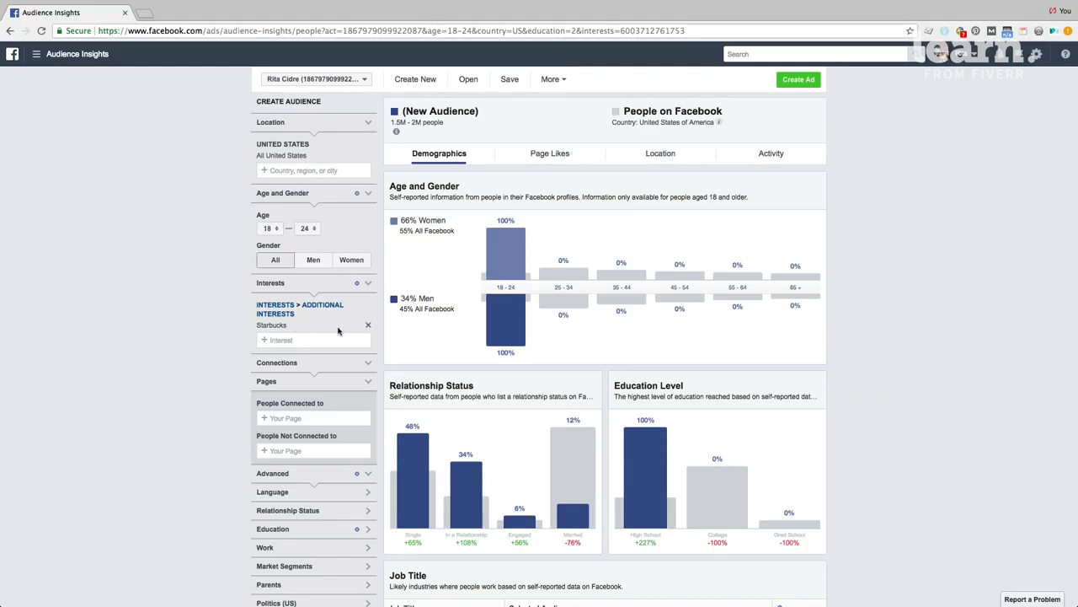
click(369, 326)
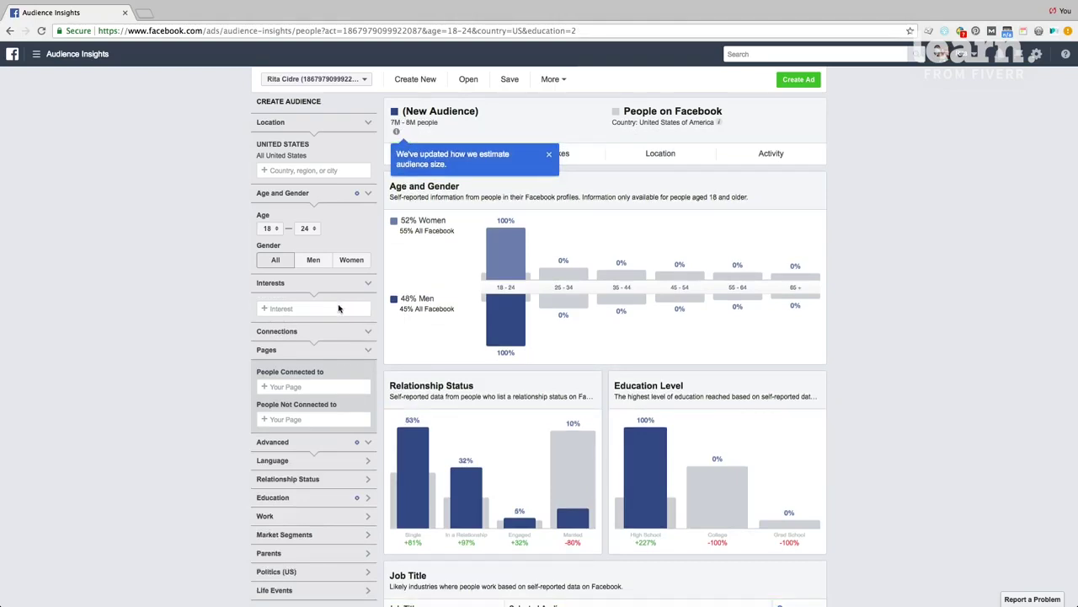
click(325, 309)
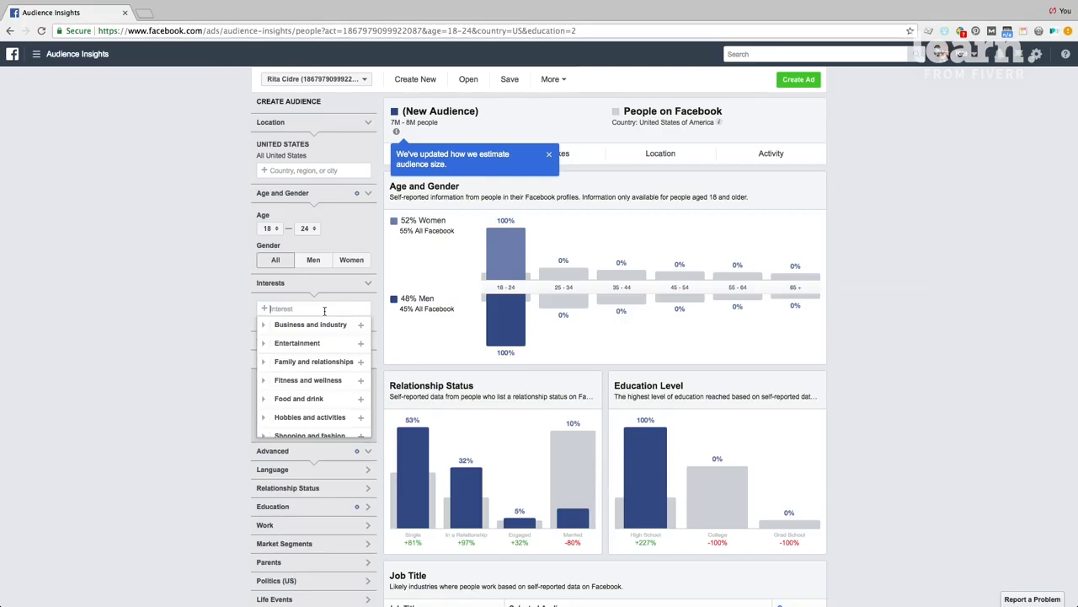
text(kate spade)
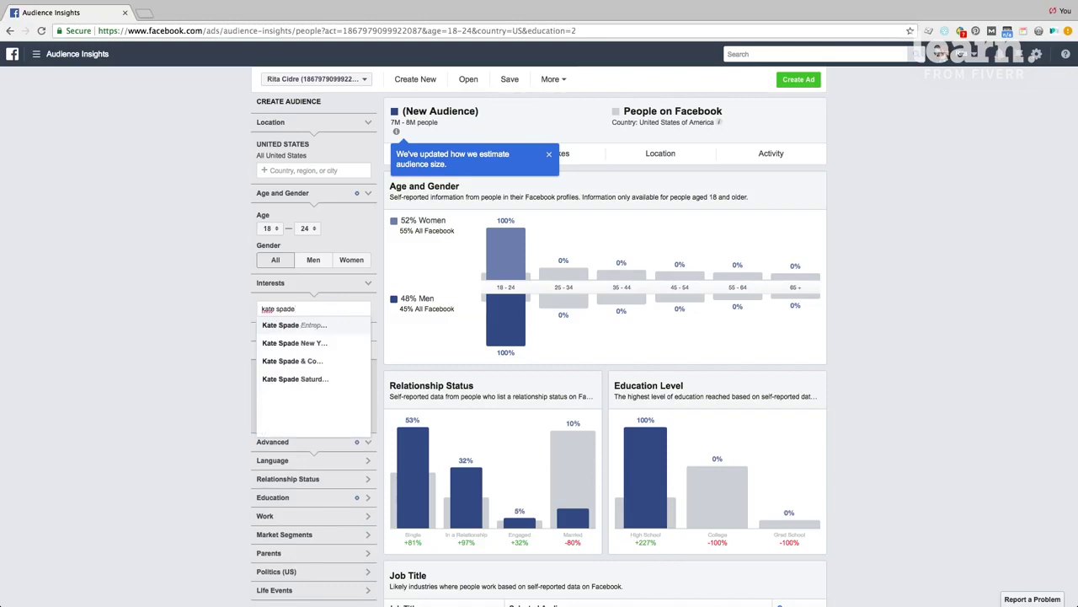
click(327, 327)
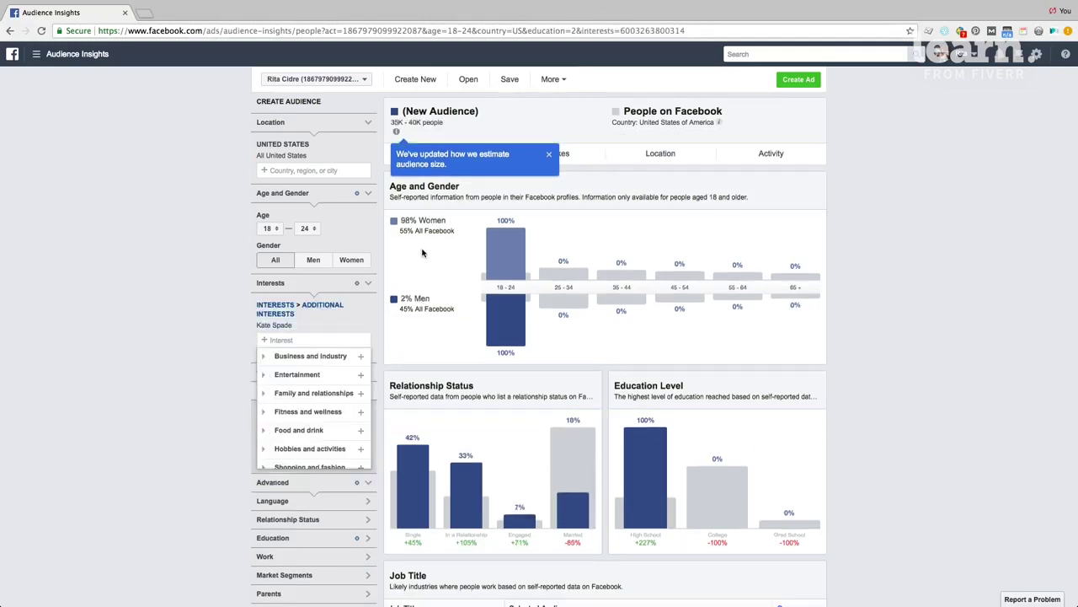
click(192, 360)
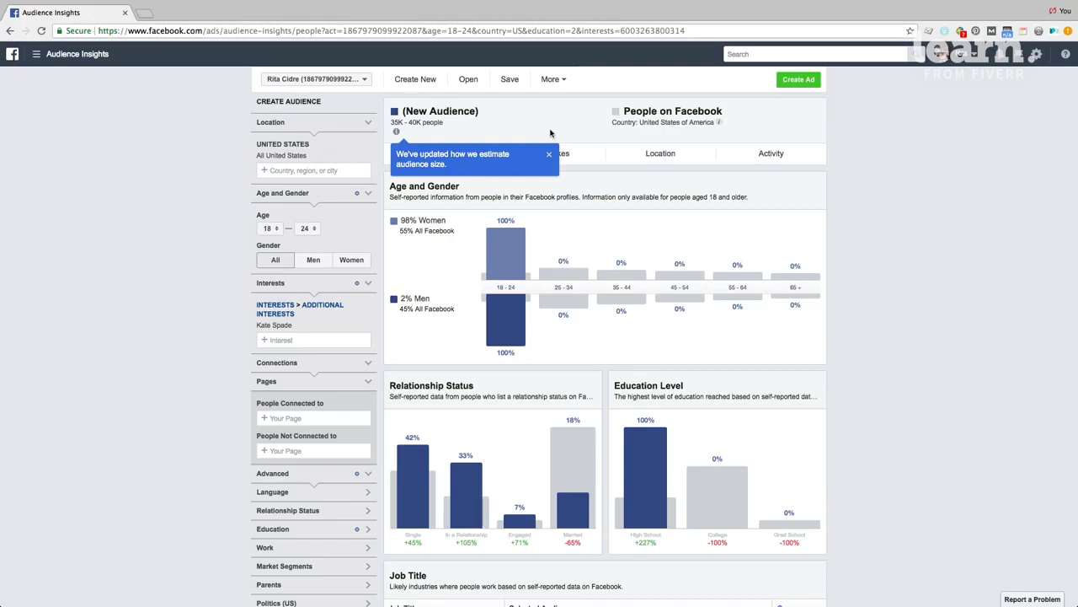
Check the demographics of the Kate Spade audience and bring up its Page Likes data.
click(548, 154)
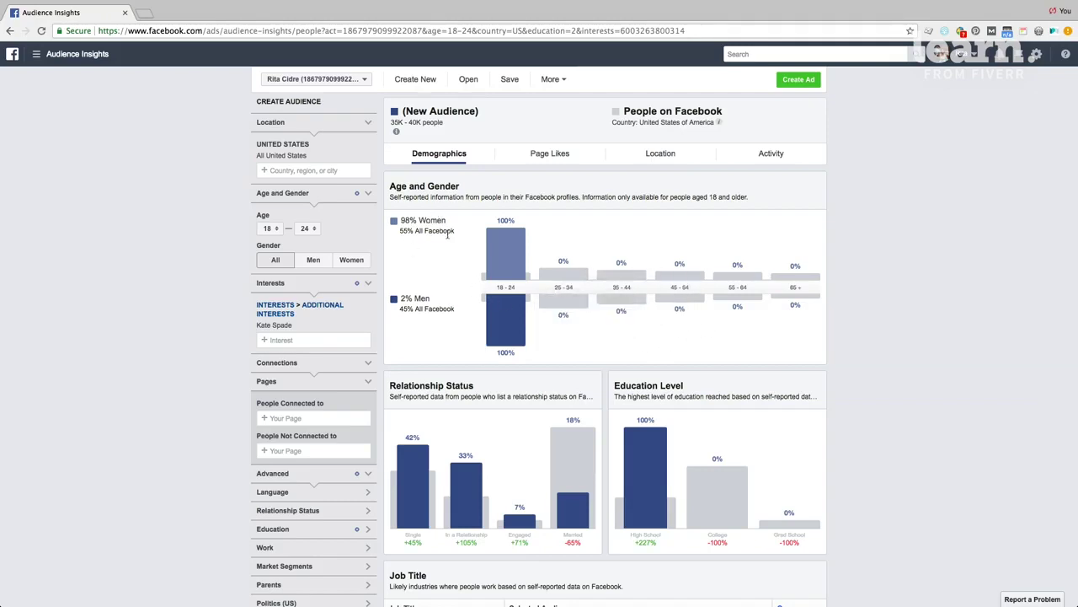
click(543, 157)
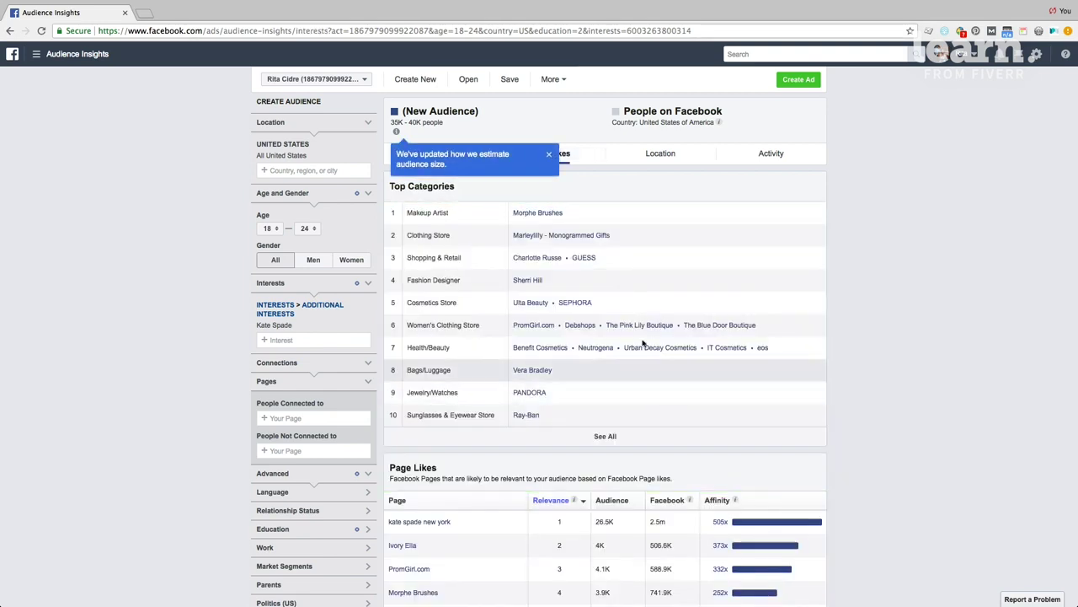